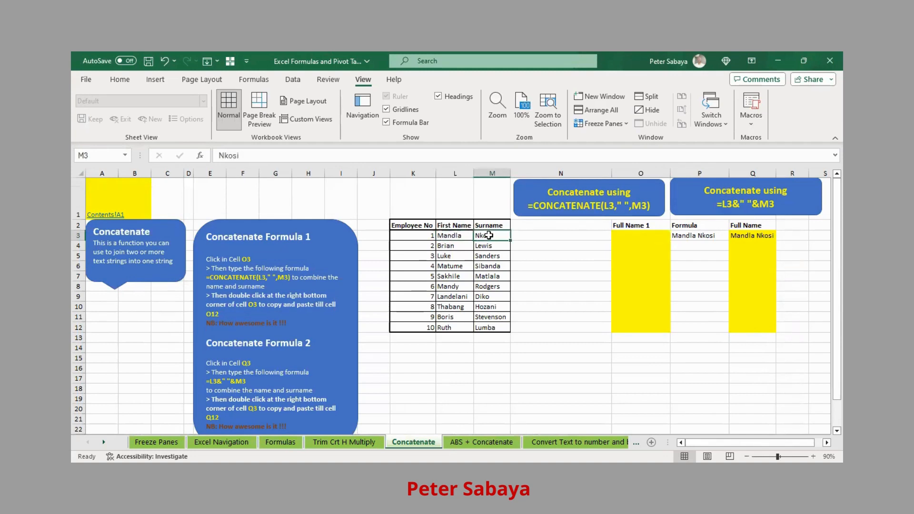
Review the first employee's first name in L3, surname in M3, and the empty Full Name 1 cell O3.
left_click(423, 235)
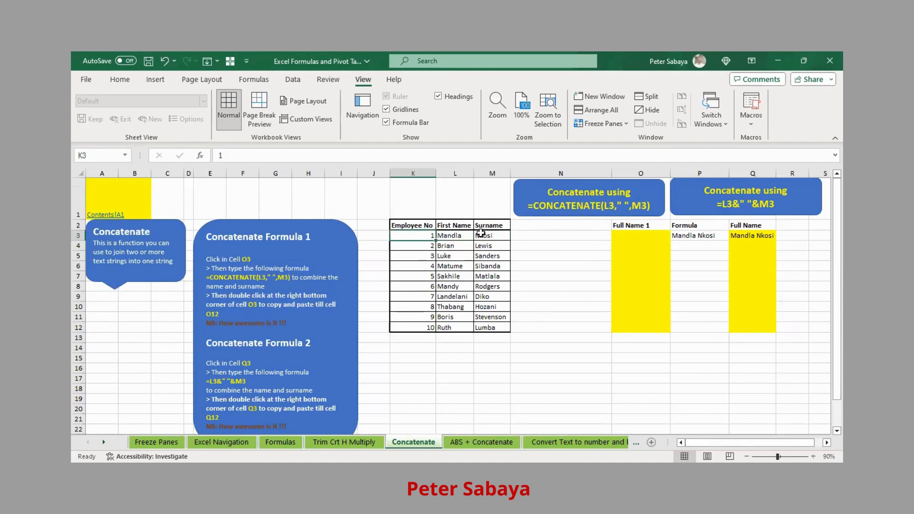
left_click(469, 235)
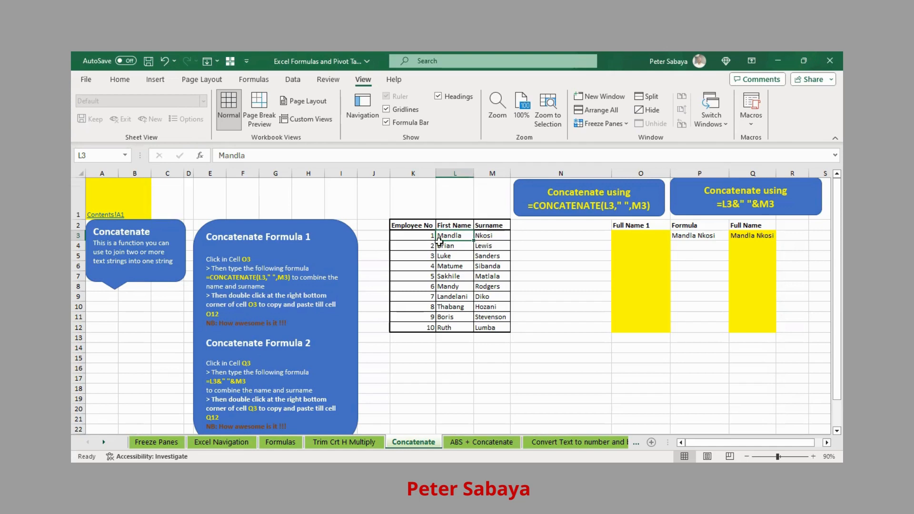
left_click(647, 238)
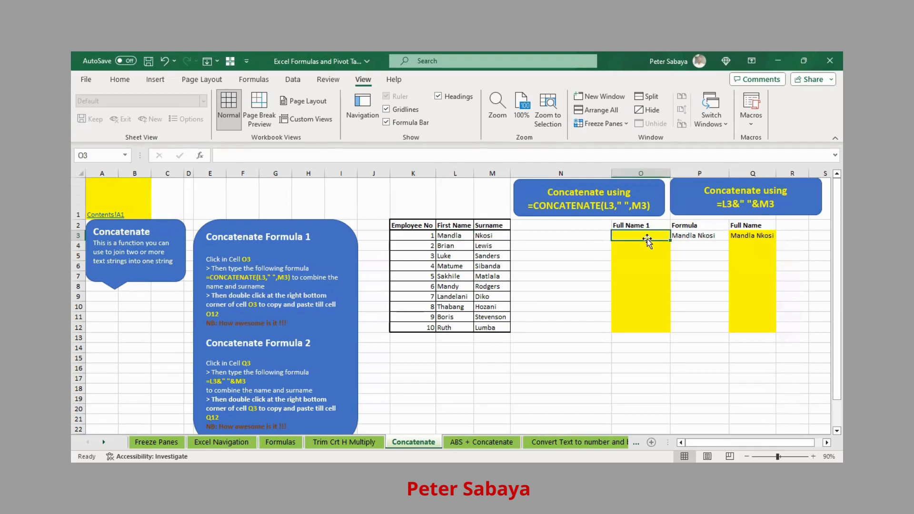
left_click(453, 238)
left_click(491, 236)
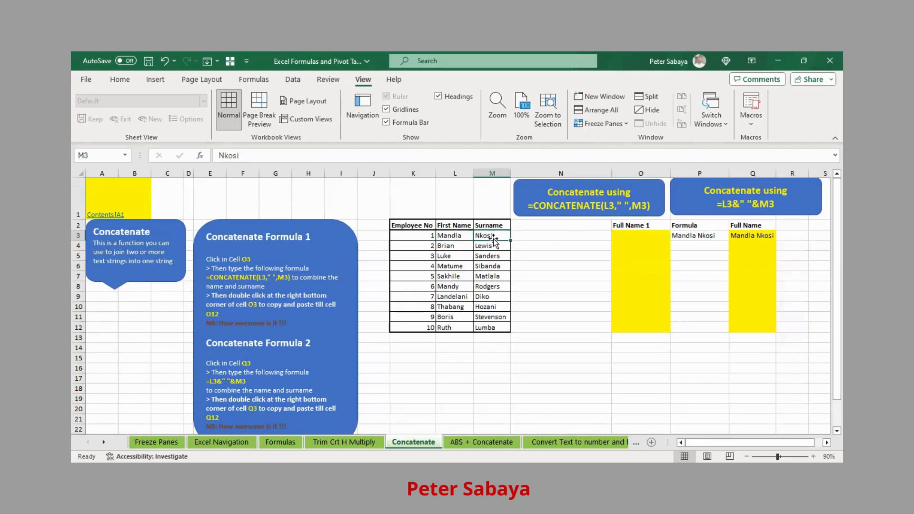
left_click(645, 238)
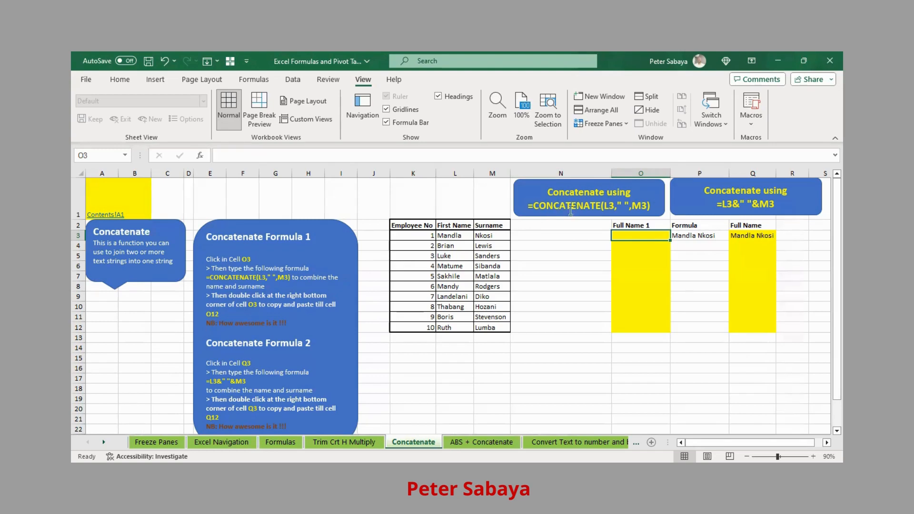
left_click(735, 205)
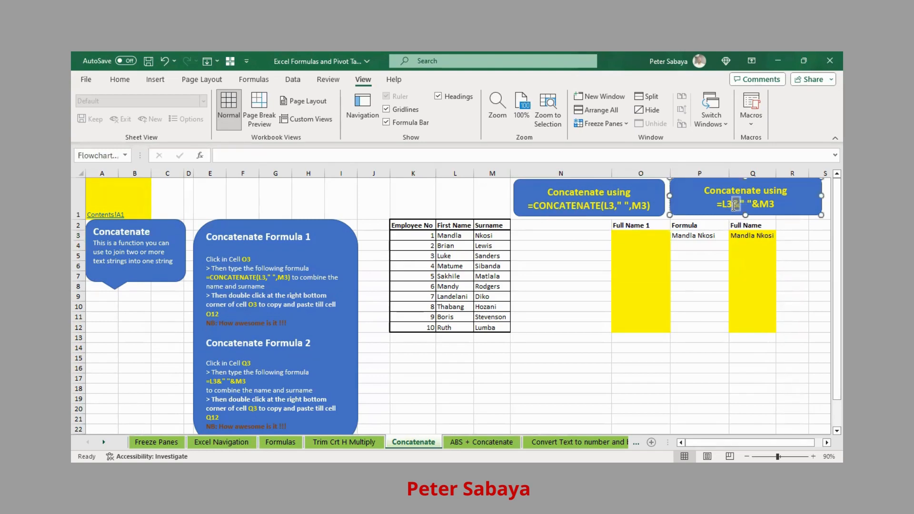
left_click(696, 280)
left_click(636, 234)
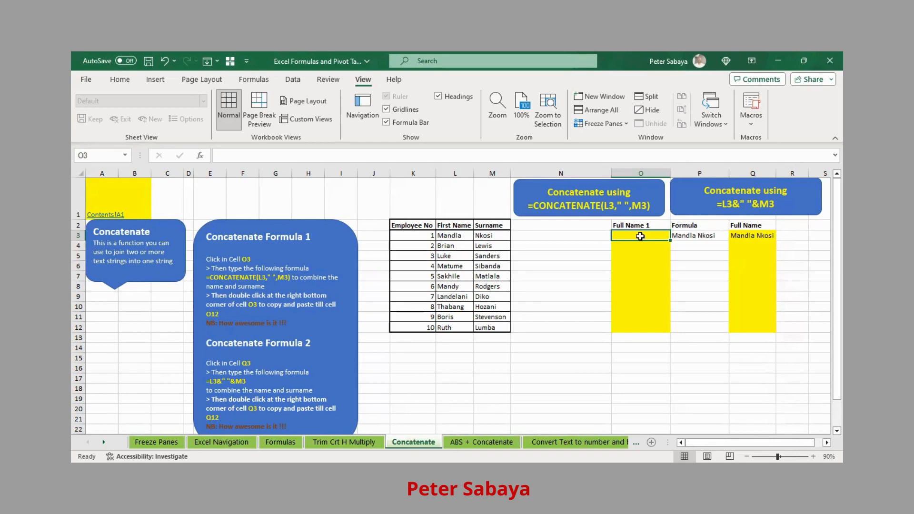
Enter =CONCATENATE(L3,M3) in O3, joining first name and surname without a space.
type("=")
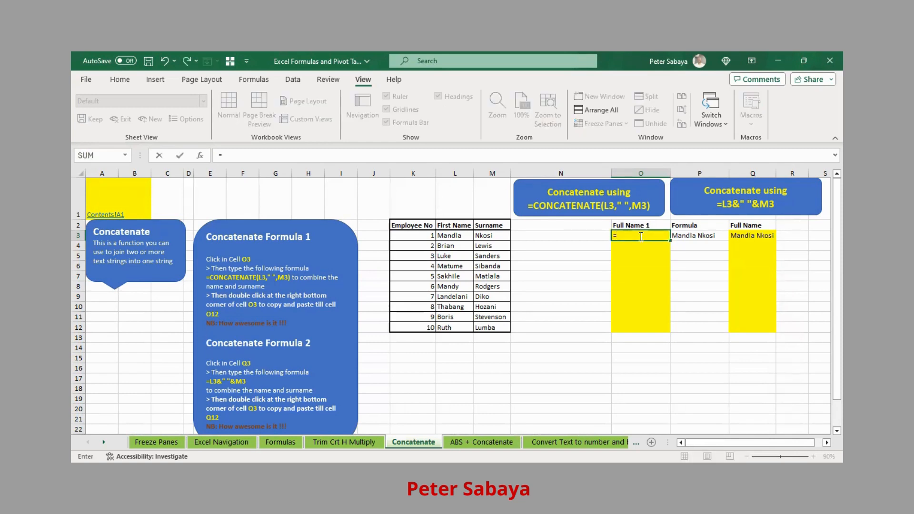
type("CO")
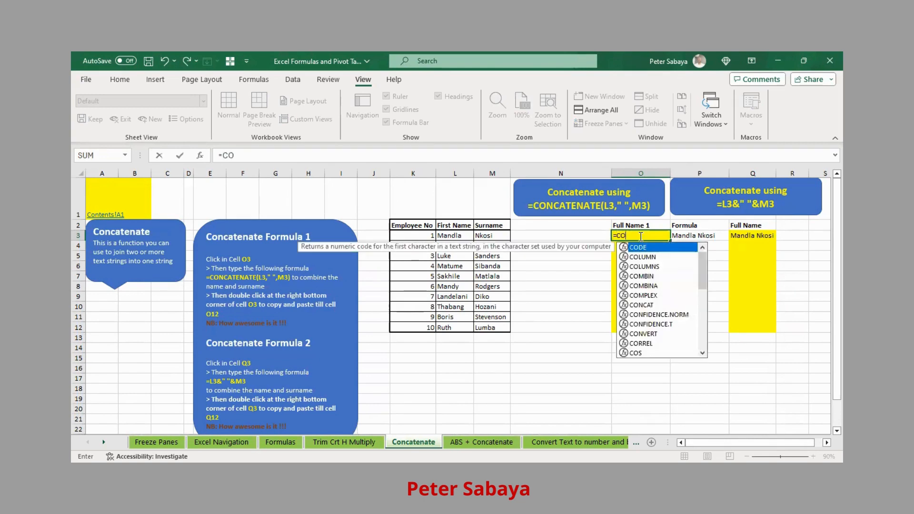
type("NC")
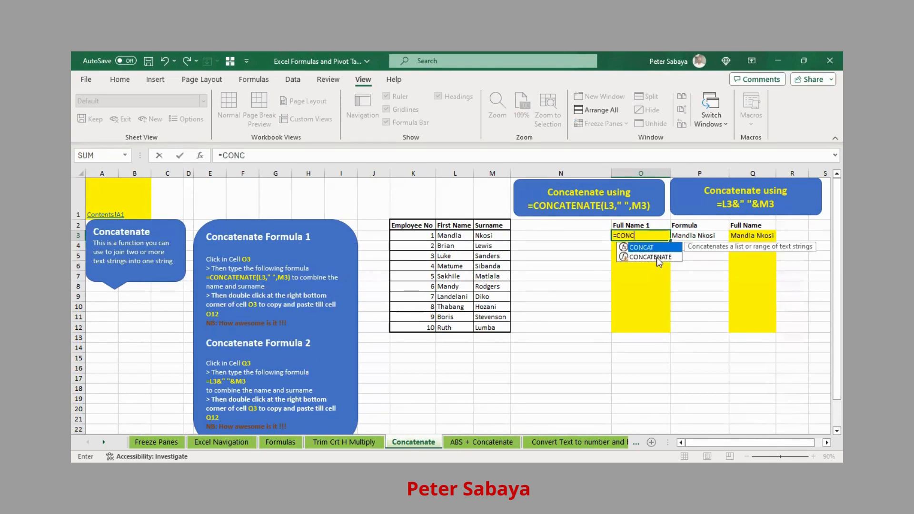
left_click(657, 257)
double_click(657, 258)
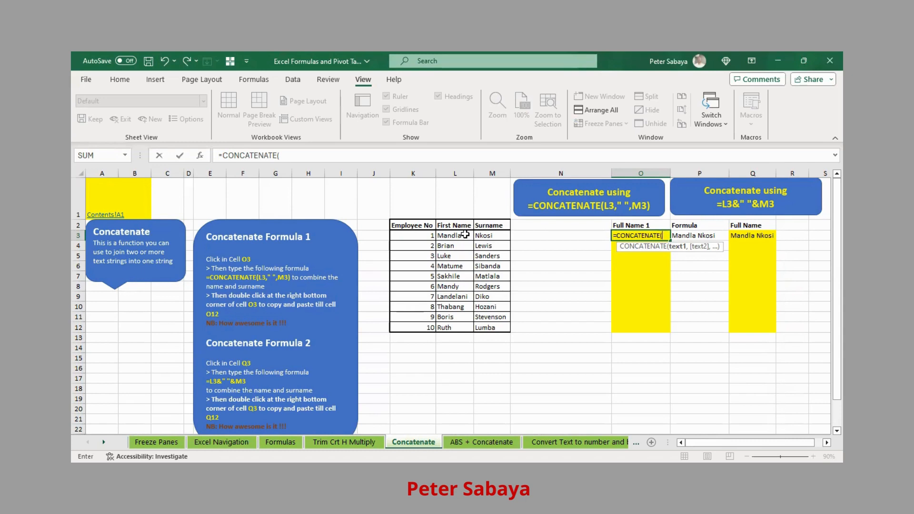
left_click(464, 234)
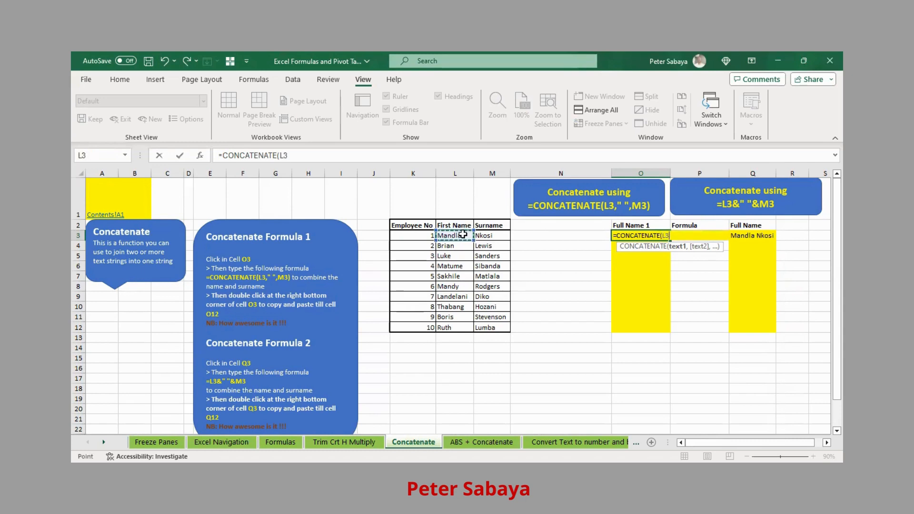
type(",")
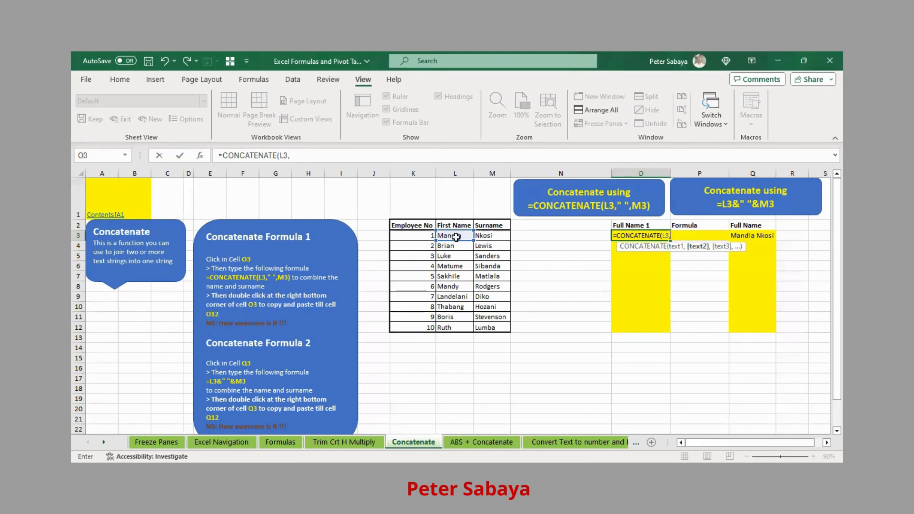
left_click(488, 235)
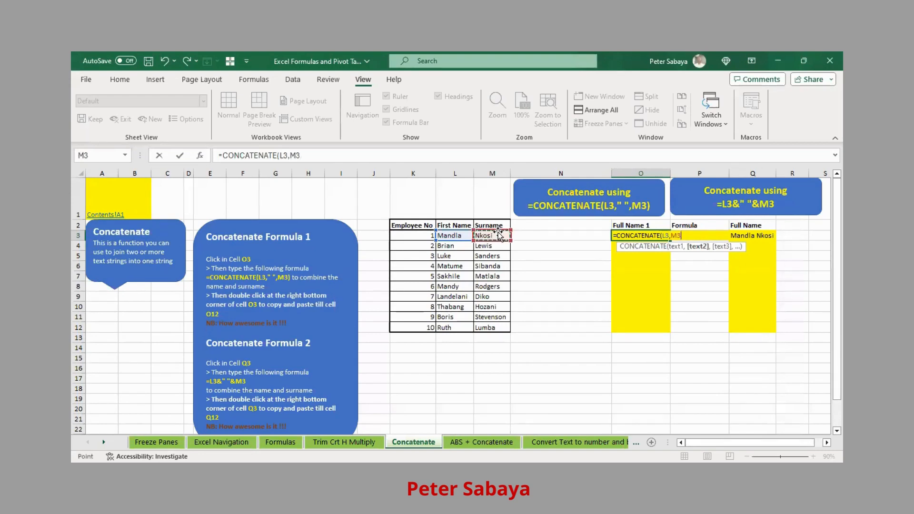
key("ctrl+Return")
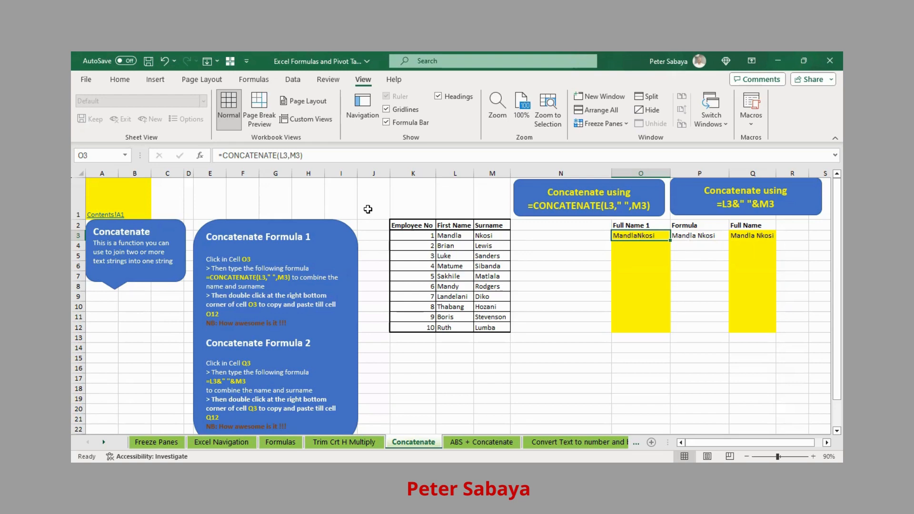
Undo the unspaced name and re-enter O3 as =CONCATENATE(L3," ",M3) with a separating space.
left_click(164, 61)
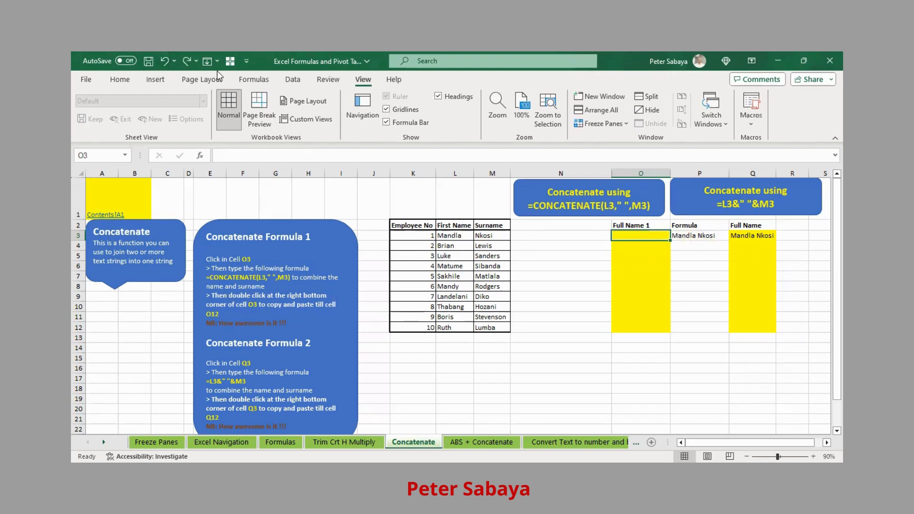
type("=")
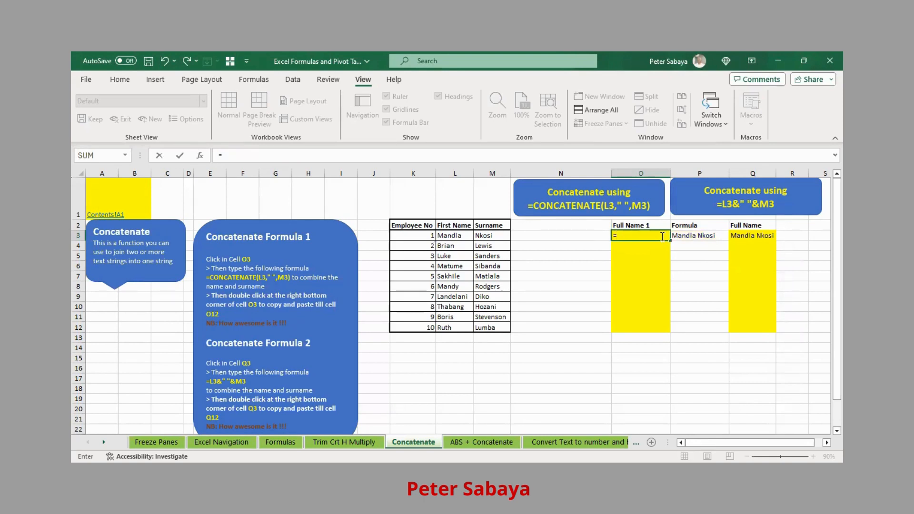
type("CONC")
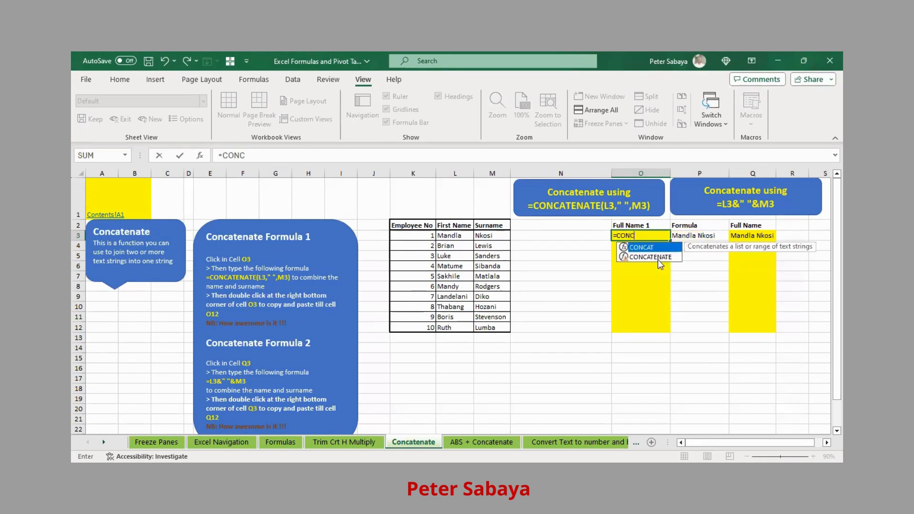
key("Tab")
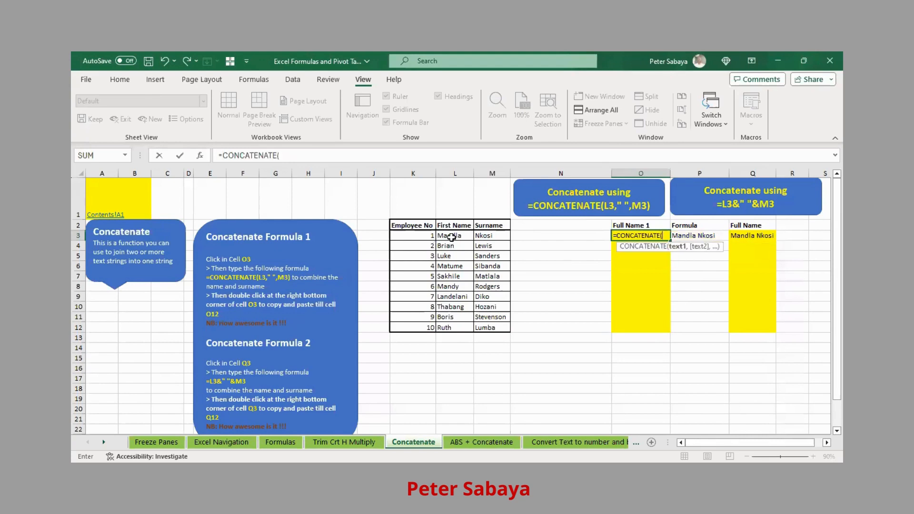
left_click(452, 236)
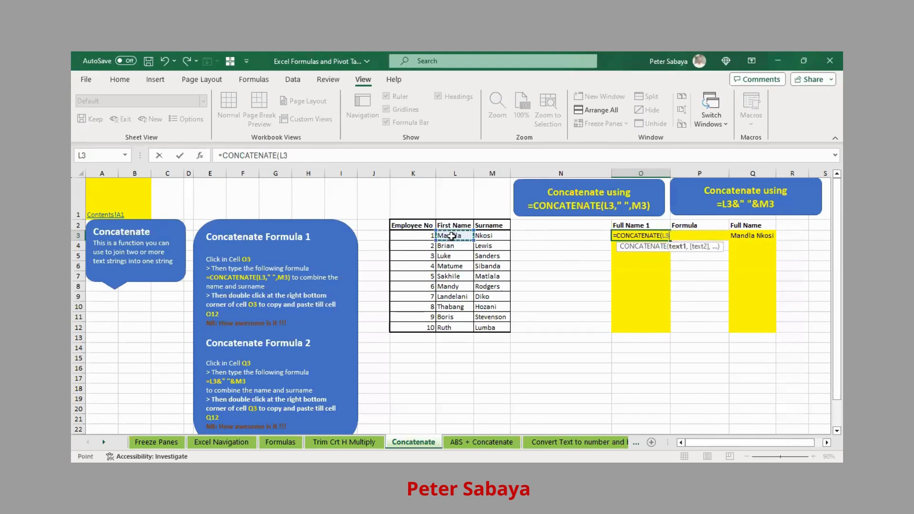
type(",")
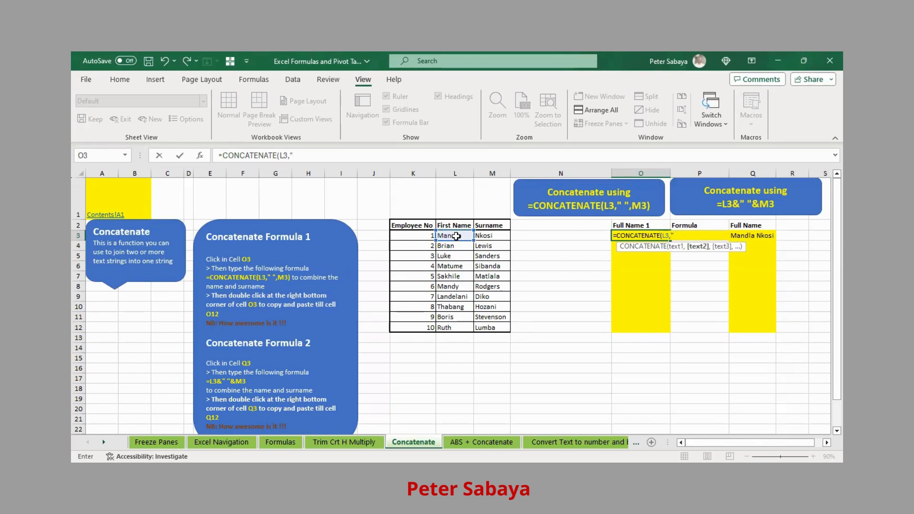
type("\",")
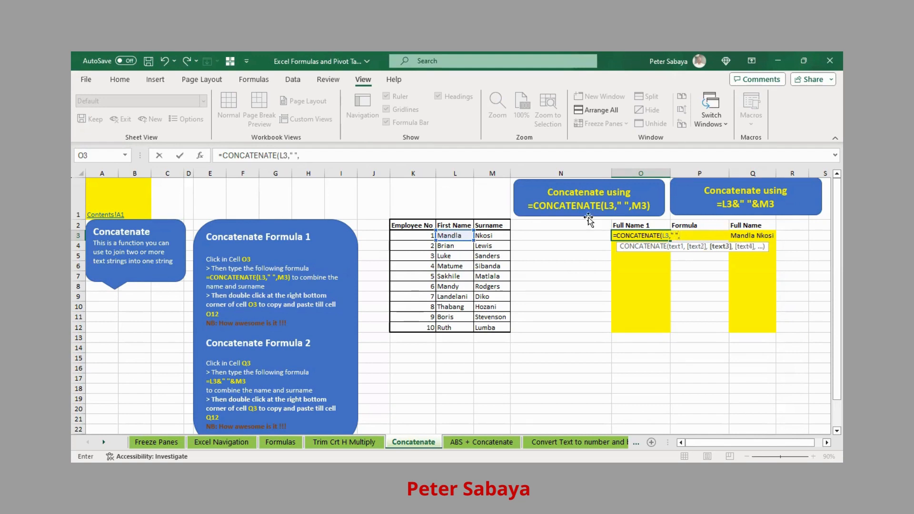
left_click(495, 237)
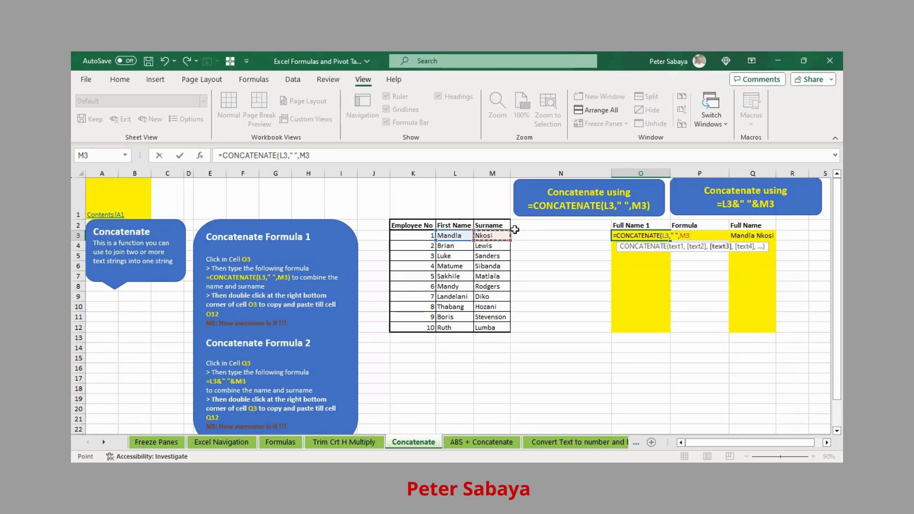
key("ctrl+Return")
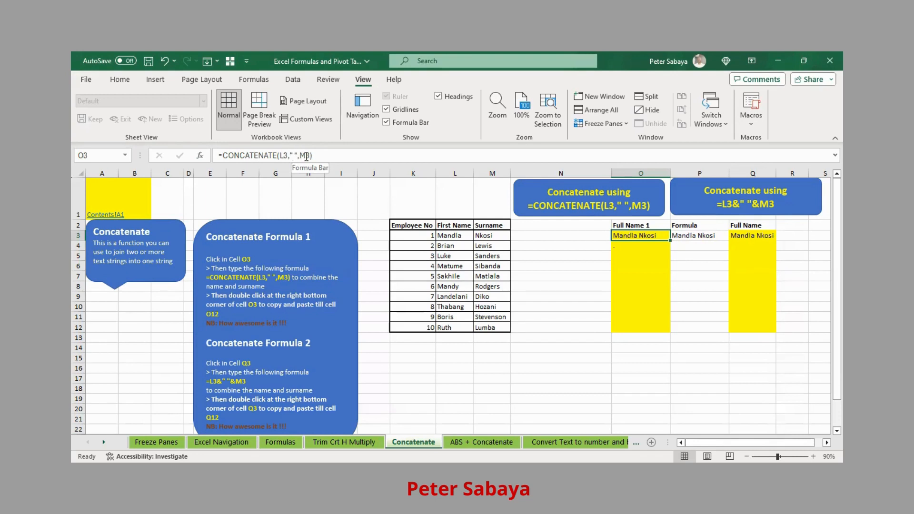
Copy O3's CONCATENATE formula down through O12 to list all ten employees' full names.
left_click(295, 155)
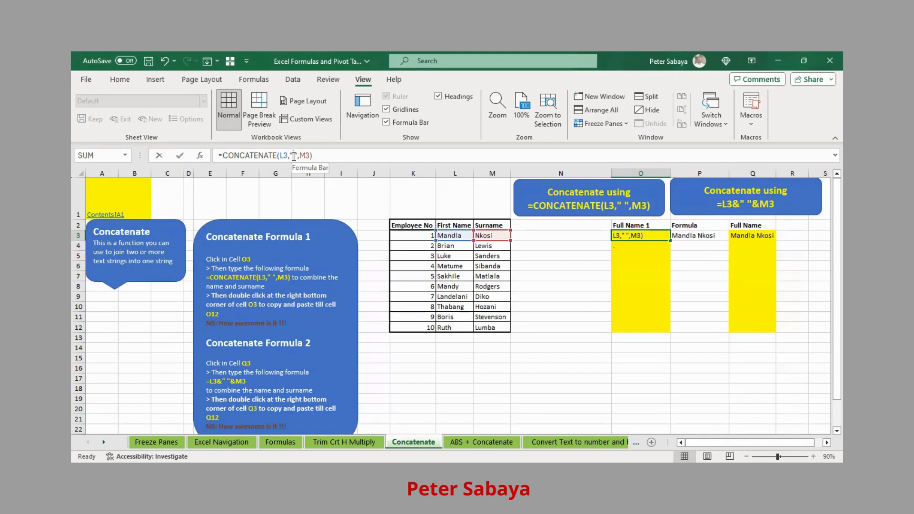
key("Return")
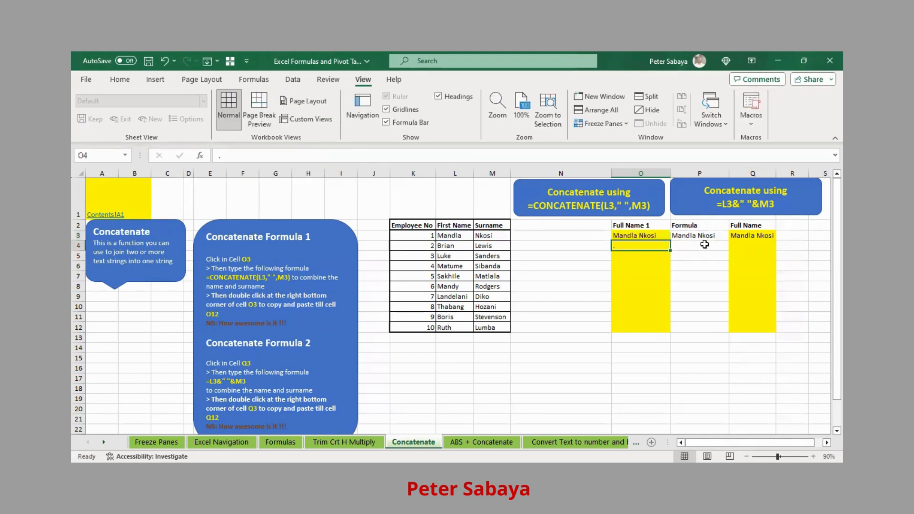
key("Up")
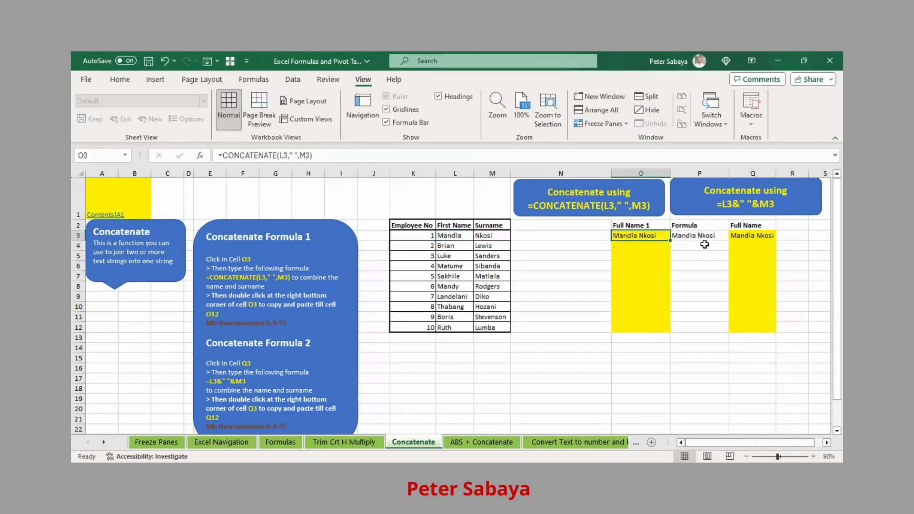
left_click(672, 241)
mouse_move(672, 242)
left_mouse_down()
mouse_move(680, 333)
mouse_move(675, 327)
left_mouse_up()
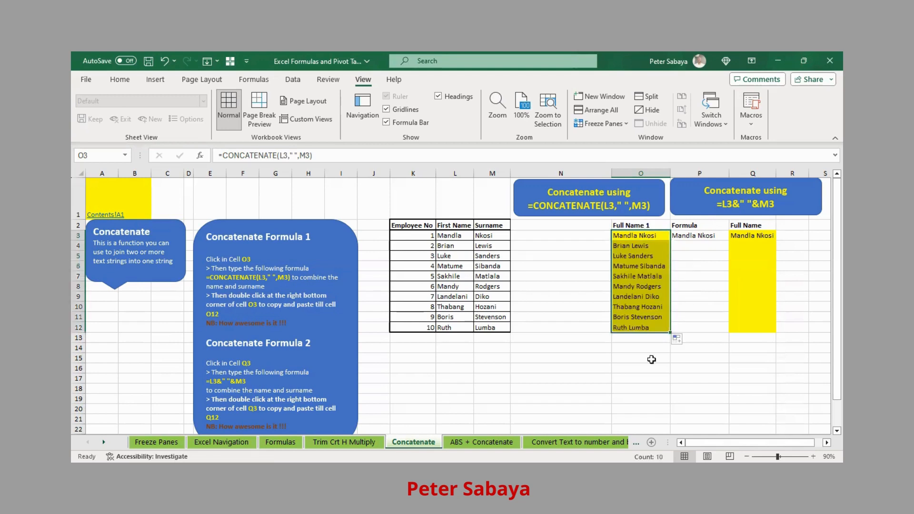
left_click(642, 327)
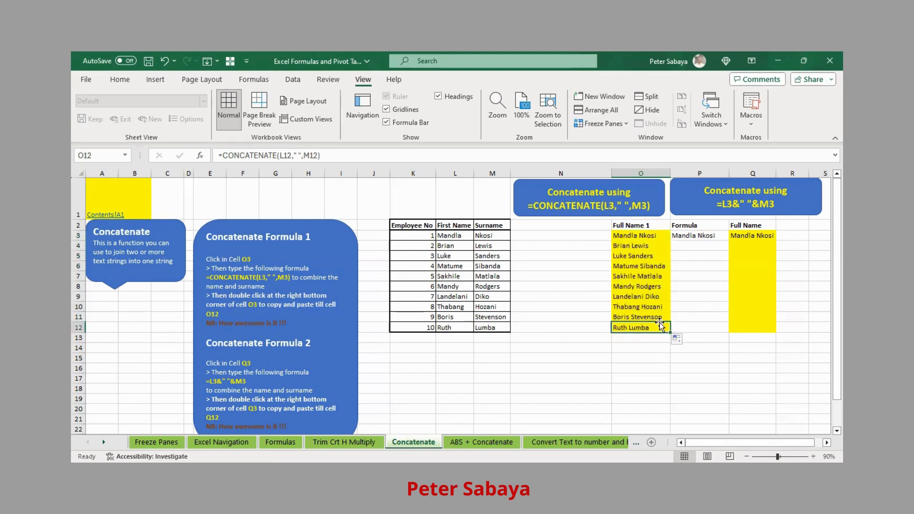
Clear the existing contents of Q3 and the example formula in P3.
left_click(755, 234)
key("Delete")
key("Down")
key("Up")
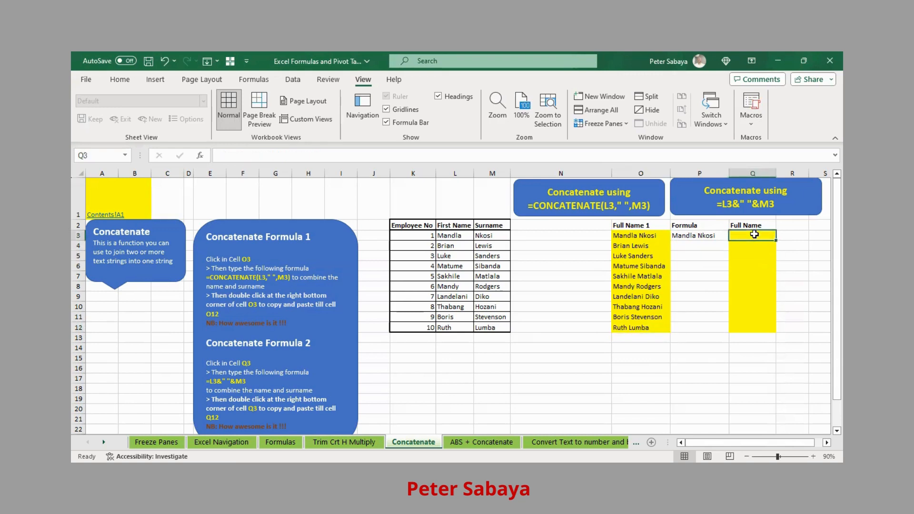
key("Left")
key("Delete")
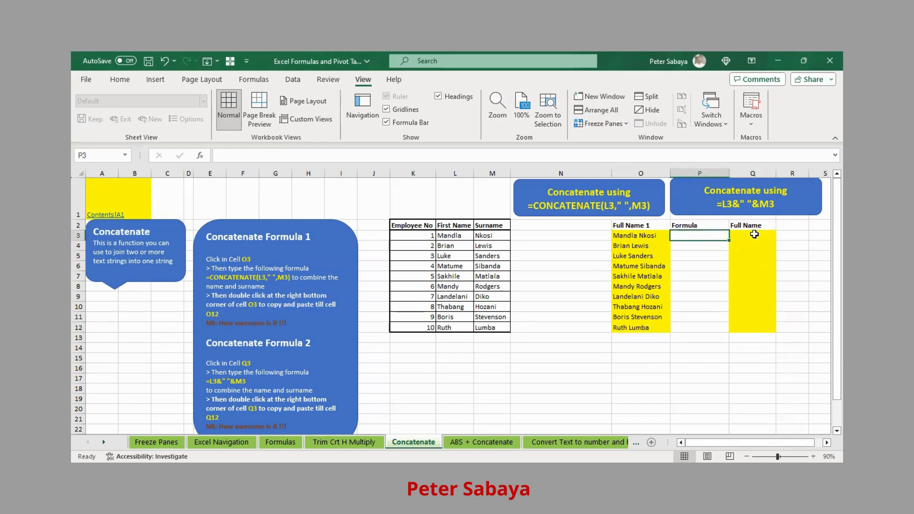
key("Right")
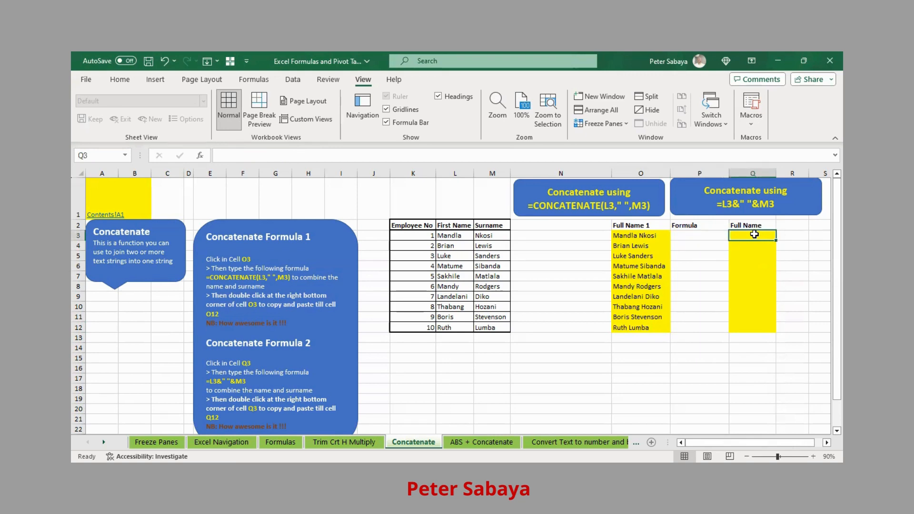
Build =L3&" "&M3 in Q3 to show the first employee's full name.
type("=")
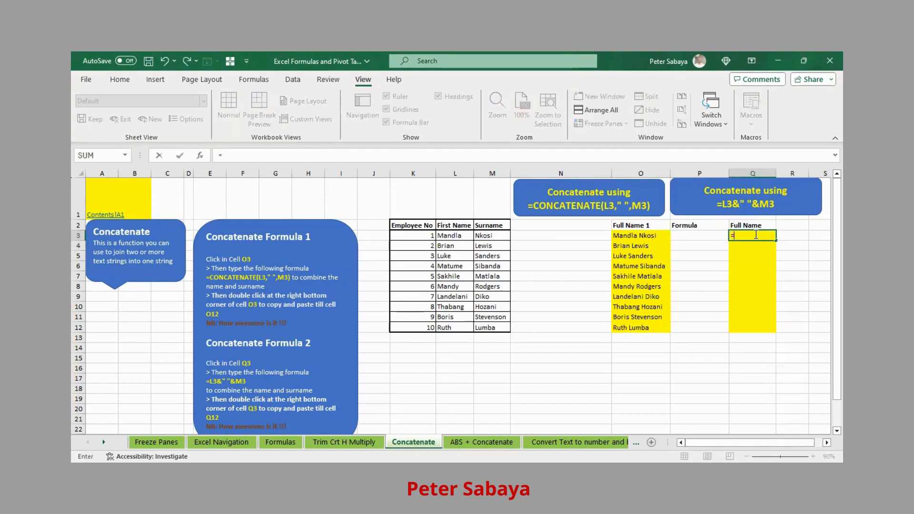
left_click(455, 238)
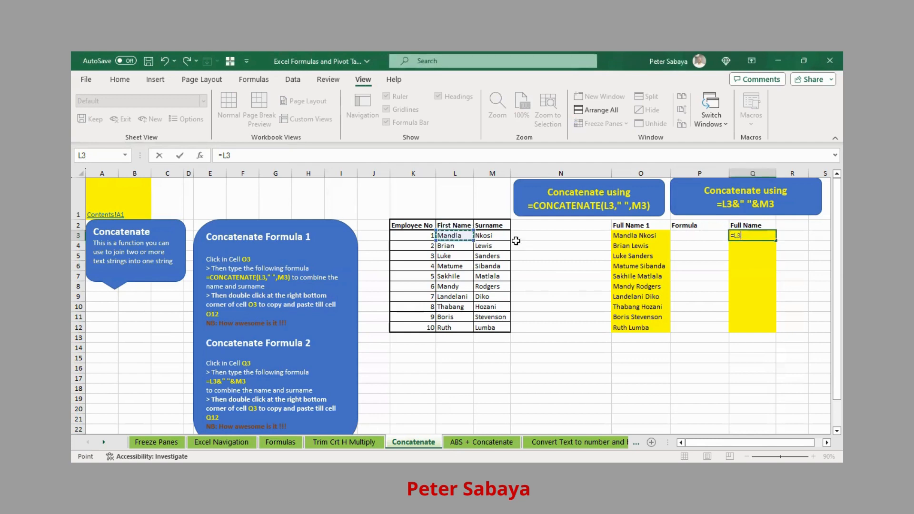
type("&")
type("&")
left_click(483, 237)
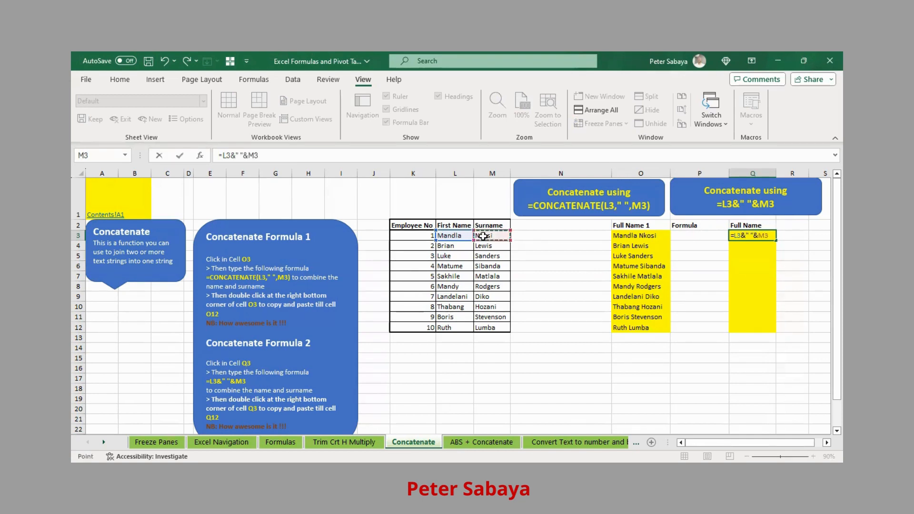
key("Return")
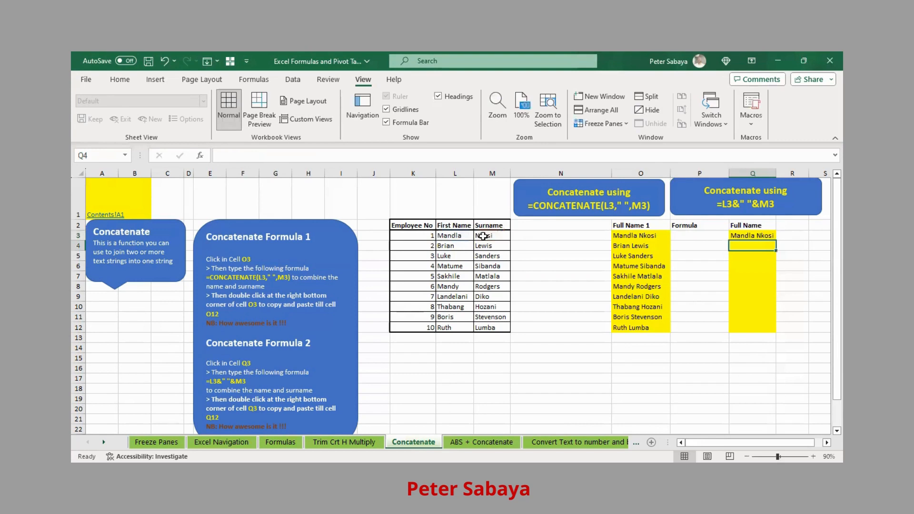
left_click(753, 235)
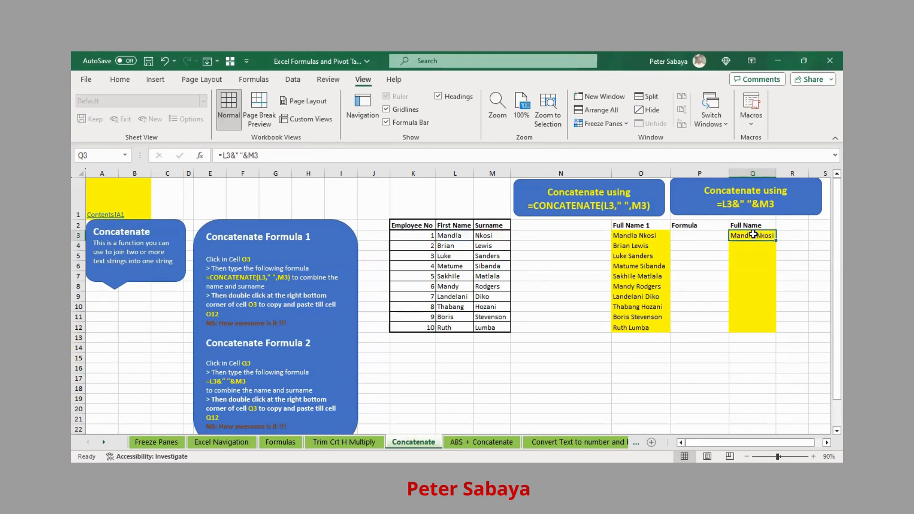
Re-enter =L3&" "&M3 in Q3 joining first name and surname with a space.
type("=")
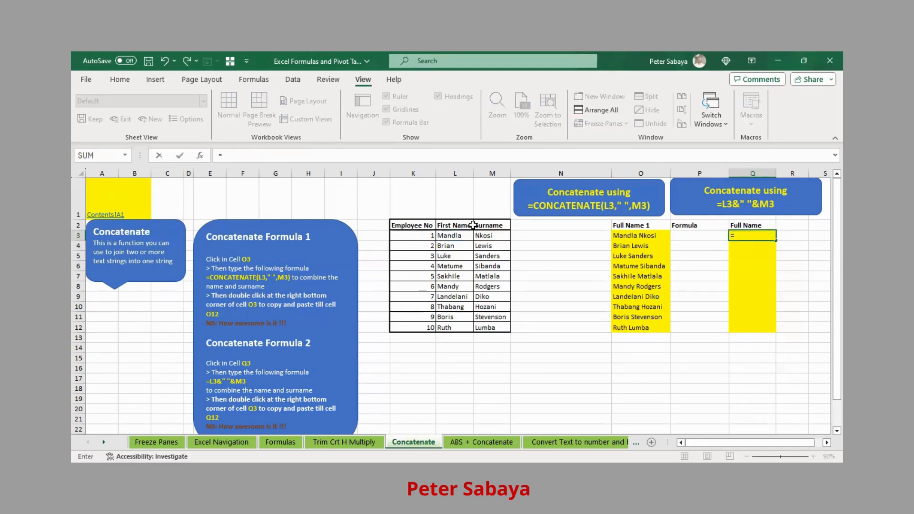
left_click(459, 235)
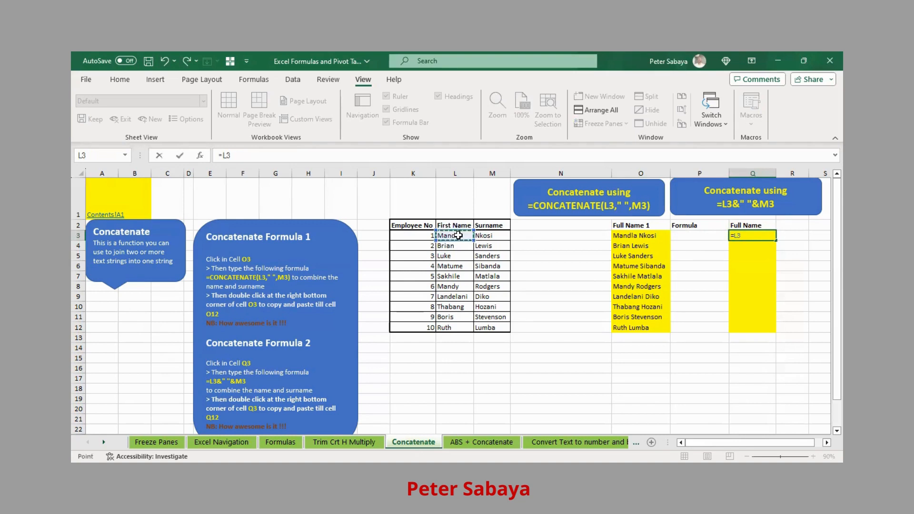
type("&\" \"&")
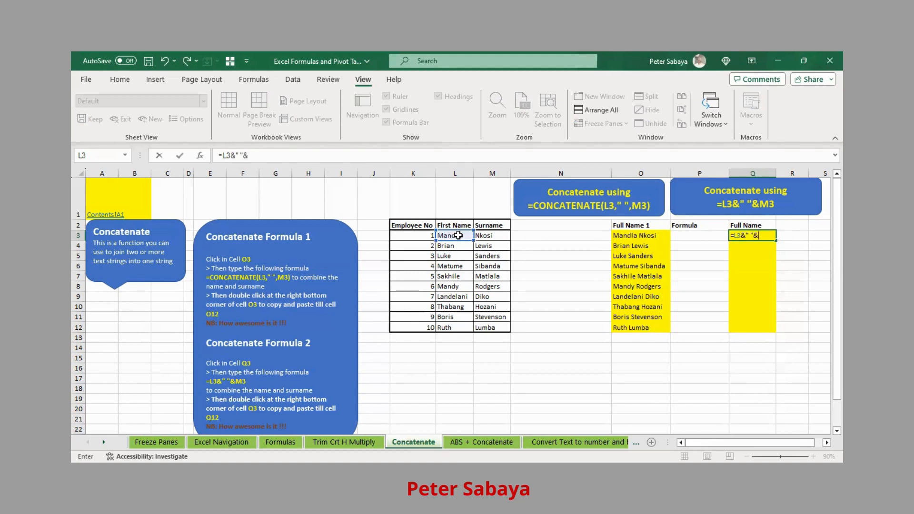
left_click(483, 235)
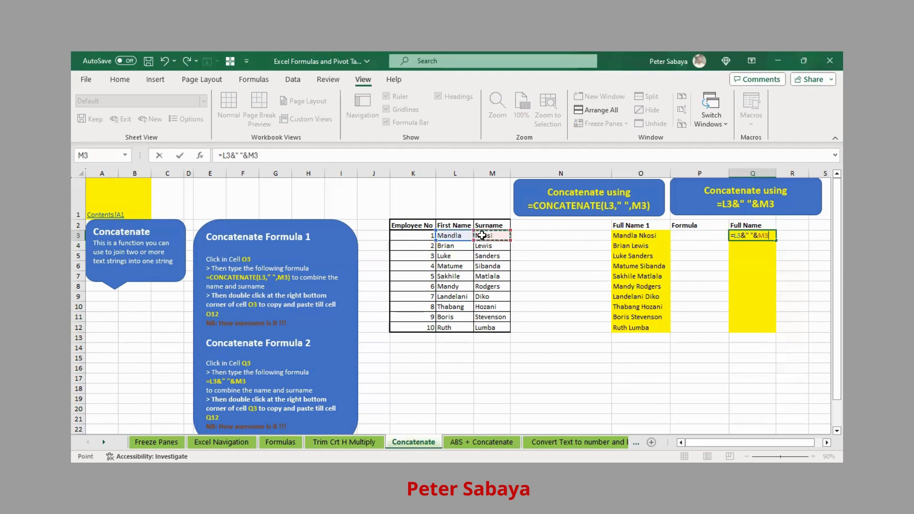
key("Return")
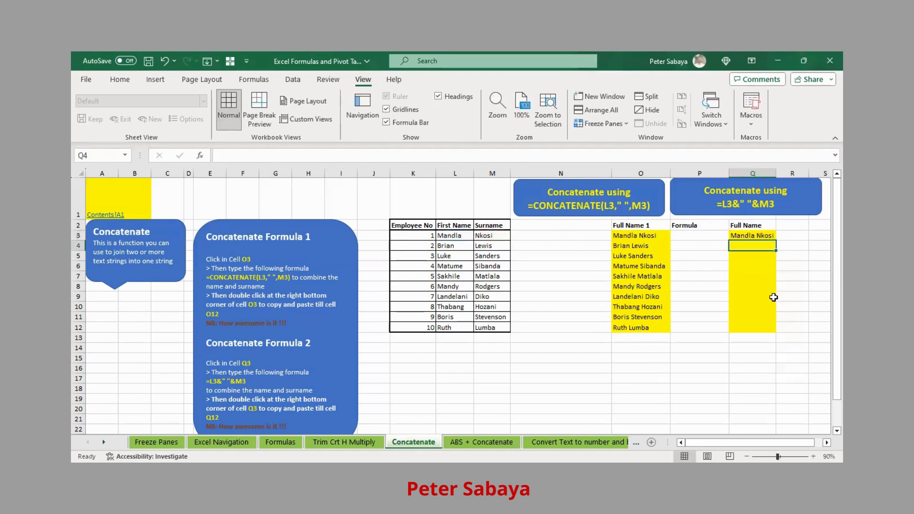
Copy Q3's formula down to Q12 and autofit column Q to the names.
left_click(768, 236)
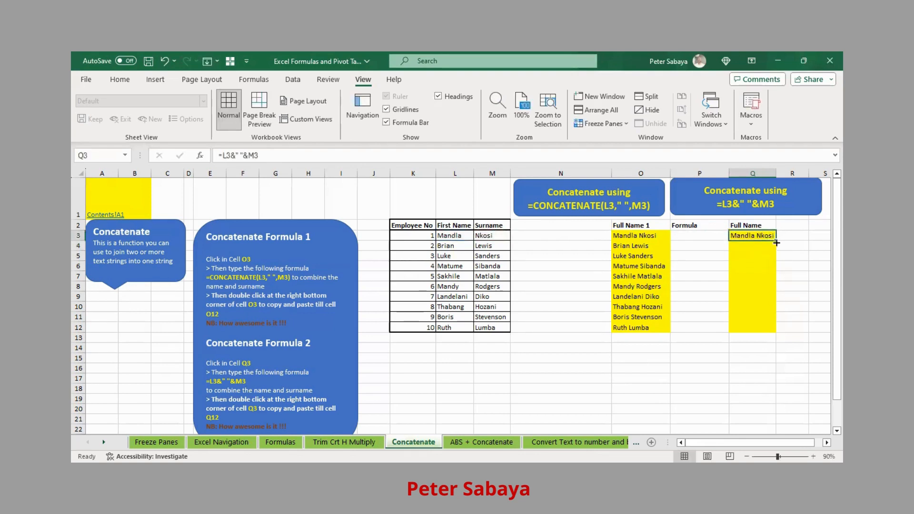
left_click(777, 243)
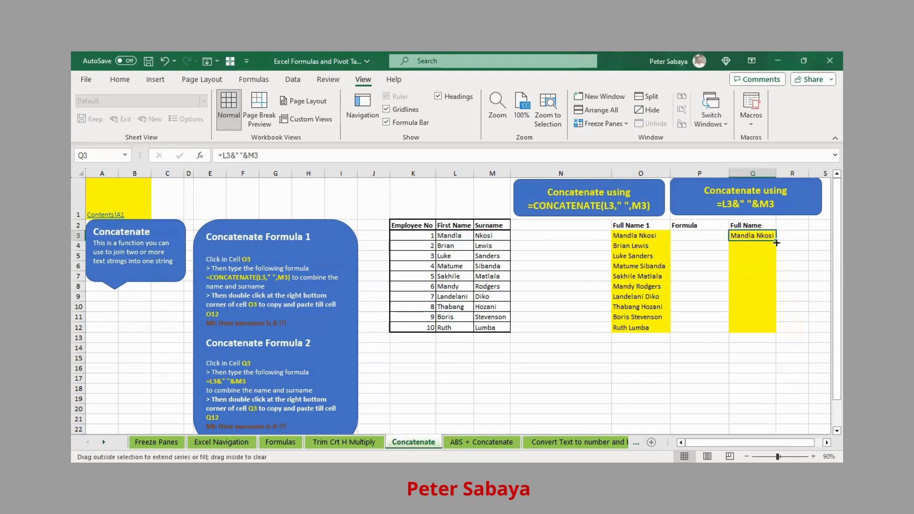
left_click_drag(776, 242, 786, 338)
left_click(759, 257)
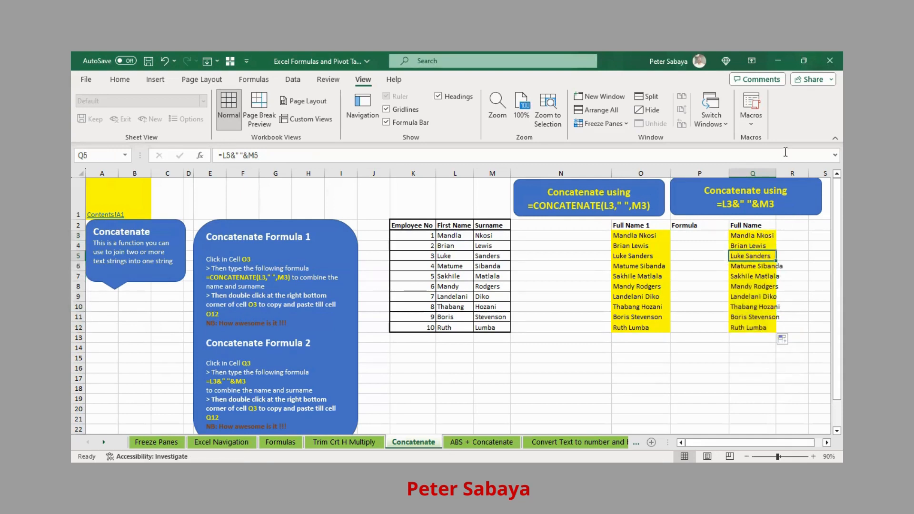
double_click(779, 172)
left_click(750, 286)
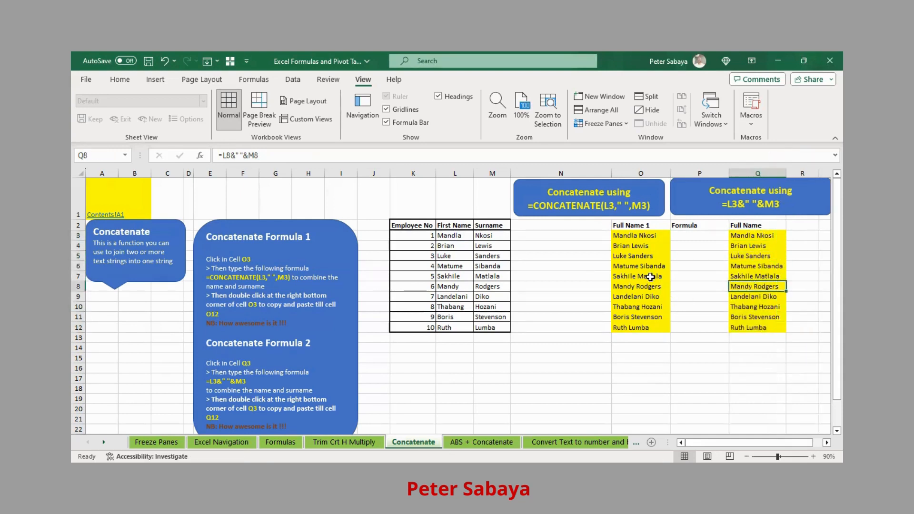